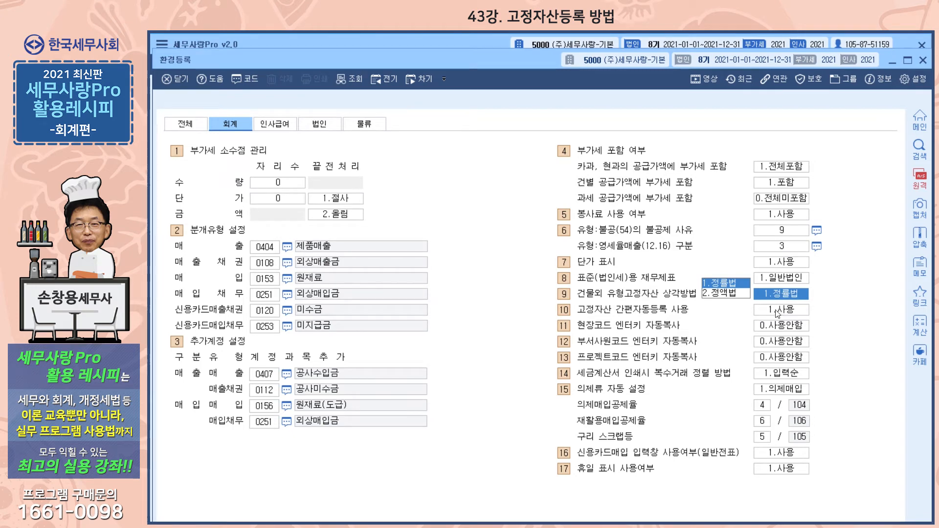
- Leave the environment settings, open fixed asset registration (고정자산등록) and load the assets of account 0208 차량운반구
click(923, 60)
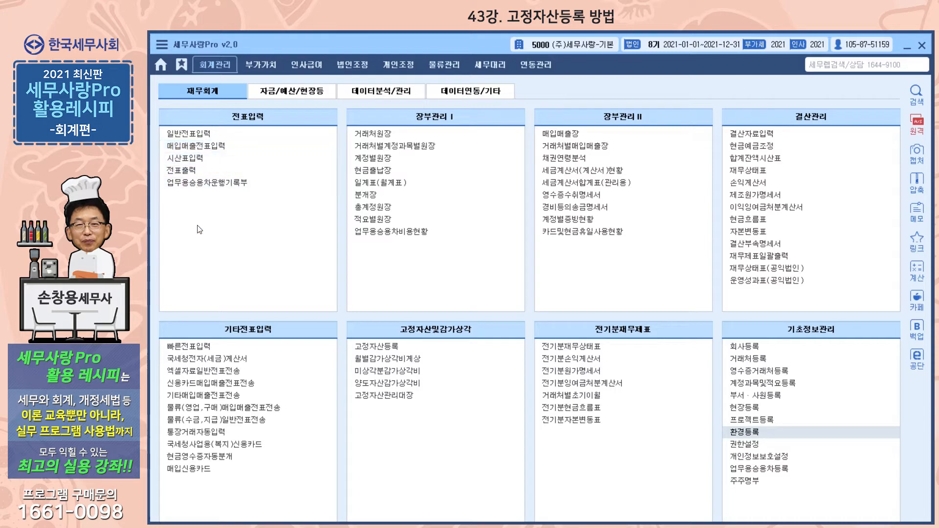
click(390, 352)
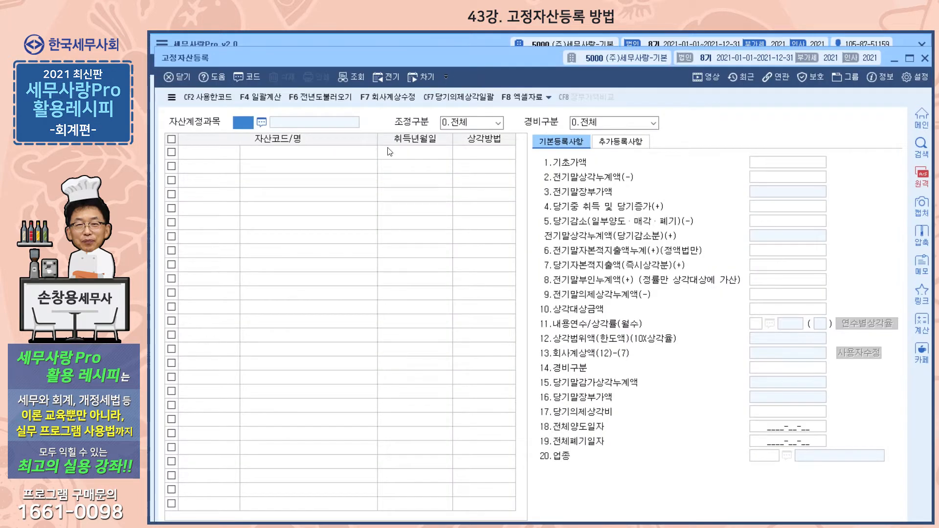
drag(417, 63, 417, 56)
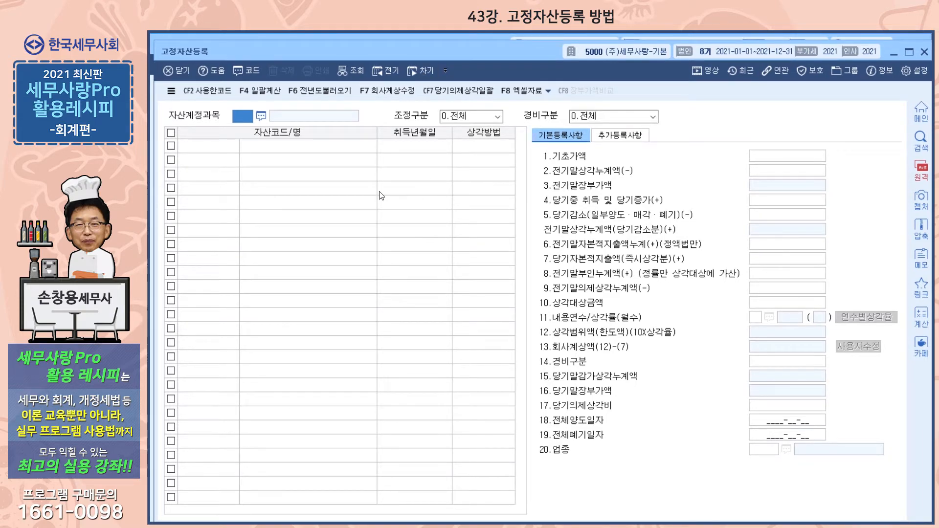
text(208)
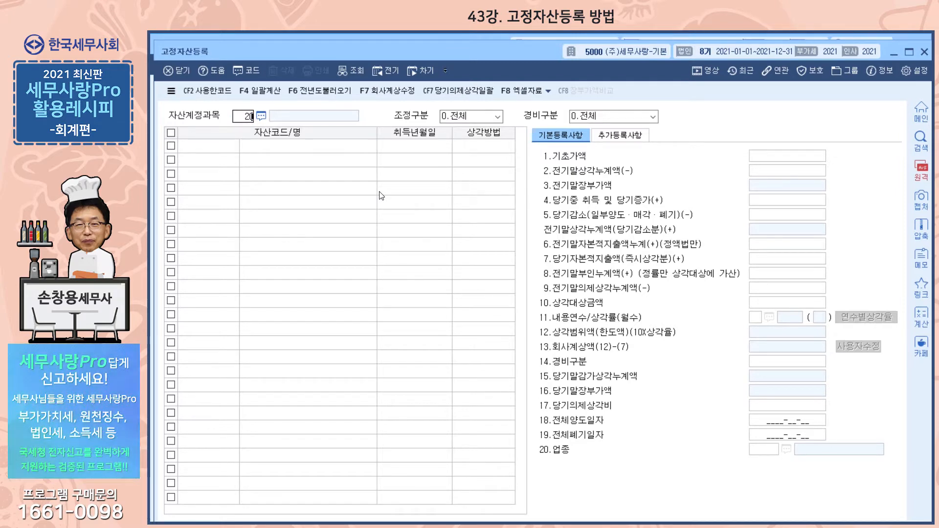
key(Return)
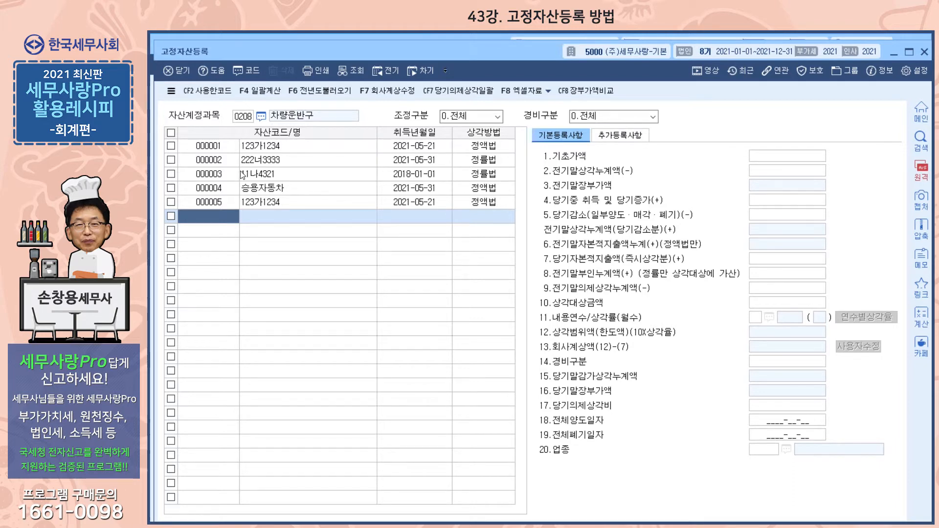
- Review vehicle assets 000005, 000002 and 000001, including the depreciation method options and the basic and additional registration details of 000005
click(300, 206)
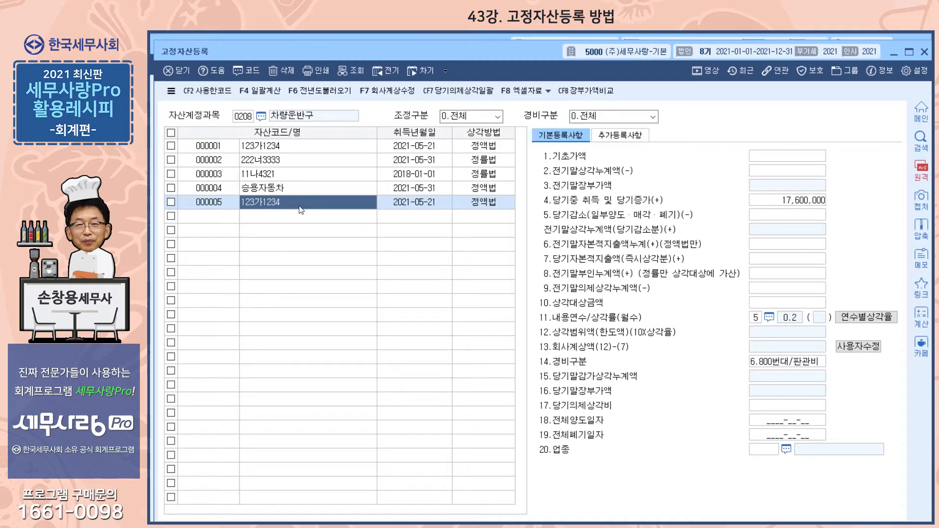
click(291, 163)
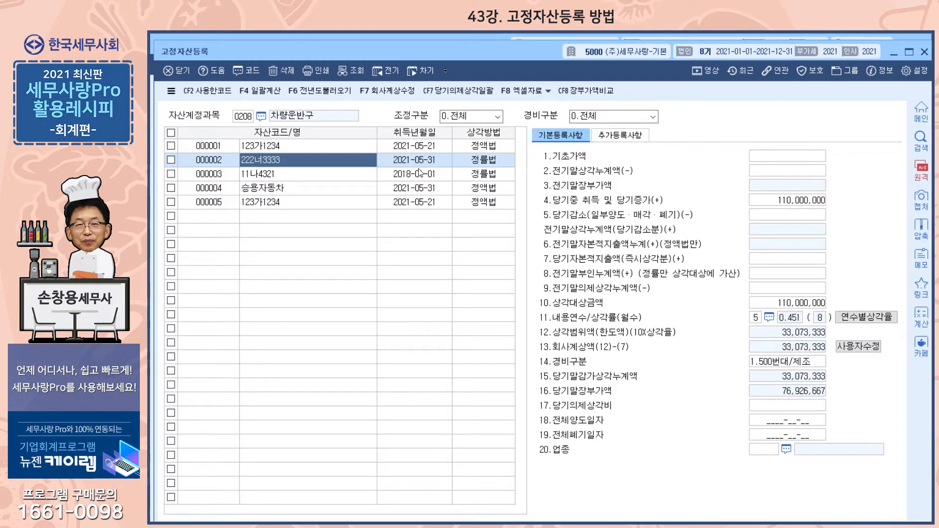
click(491, 148)
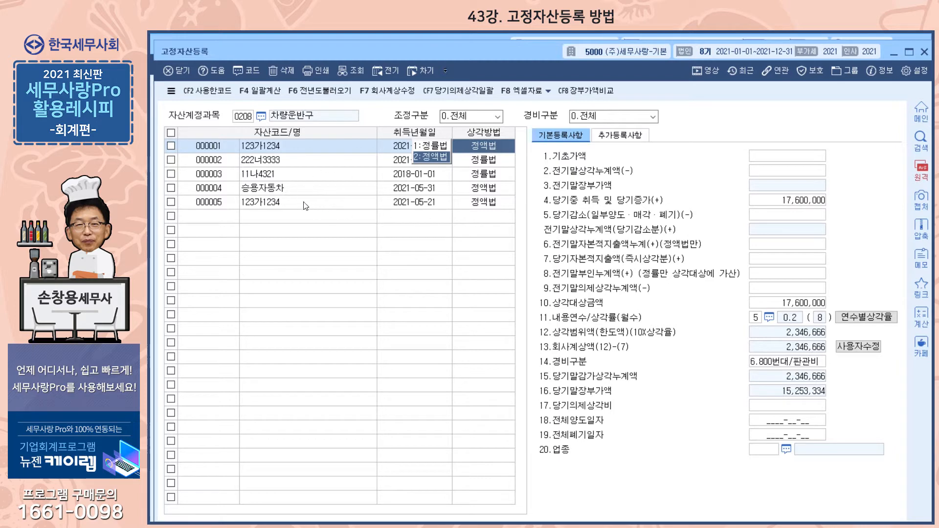
click(348, 208)
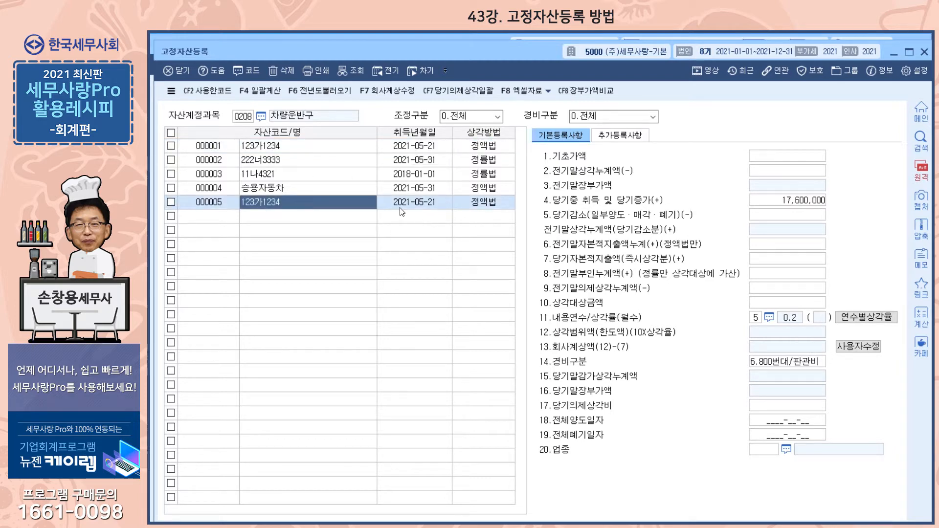
click(619, 136)
click(567, 137)
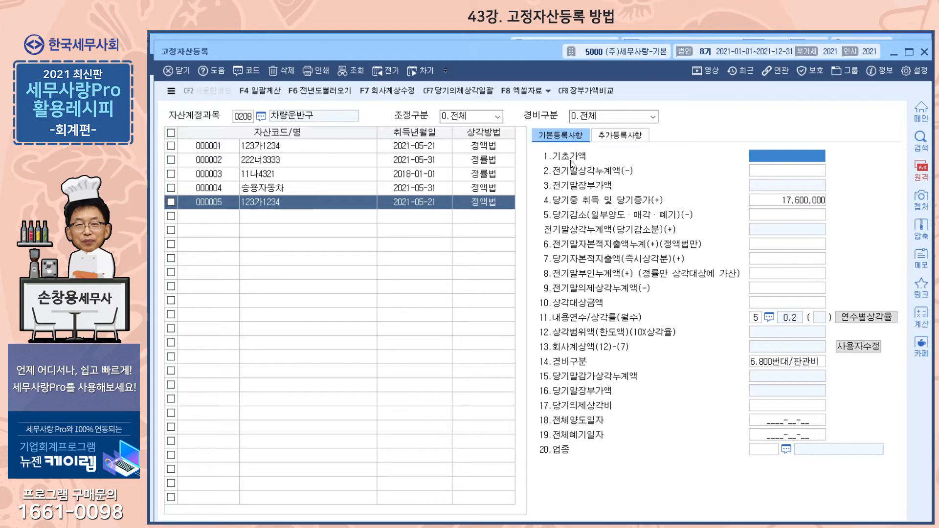
- Compare the prior-year accumulated depreciation fields of assets 000005 and 000003, and check the current-year acquisition field of 000005
click(761, 171)
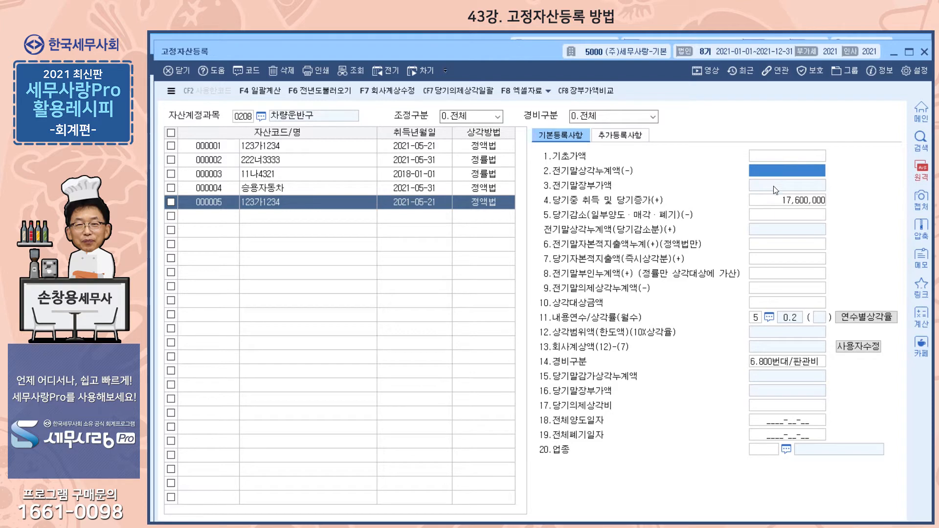
click(431, 175)
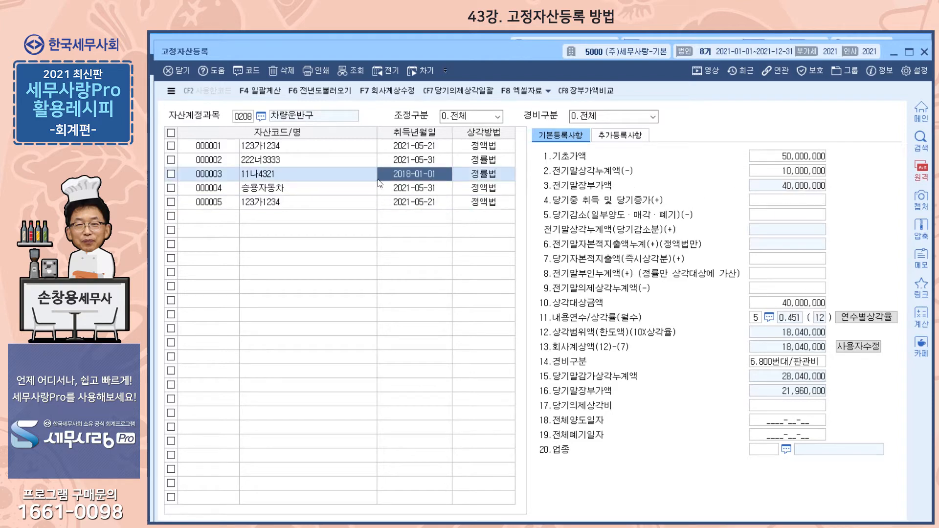
click(798, 169)
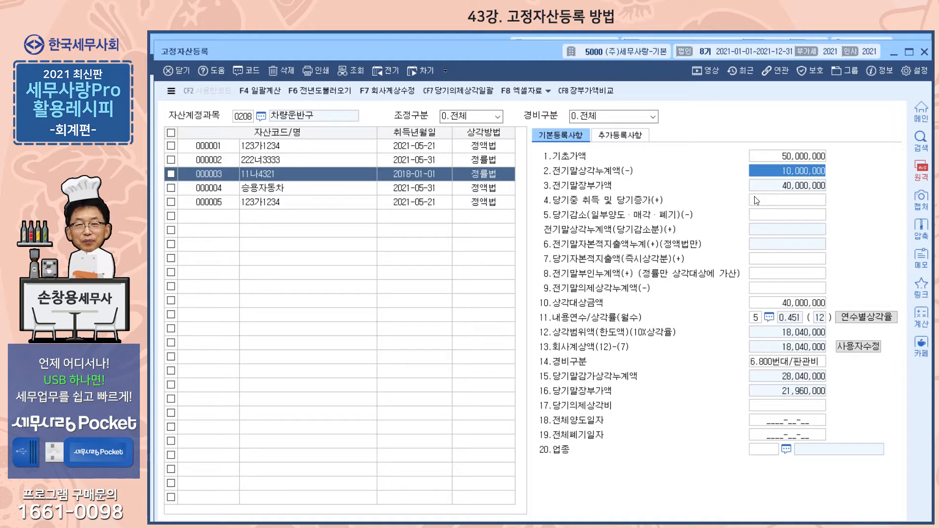
click(428, 206)
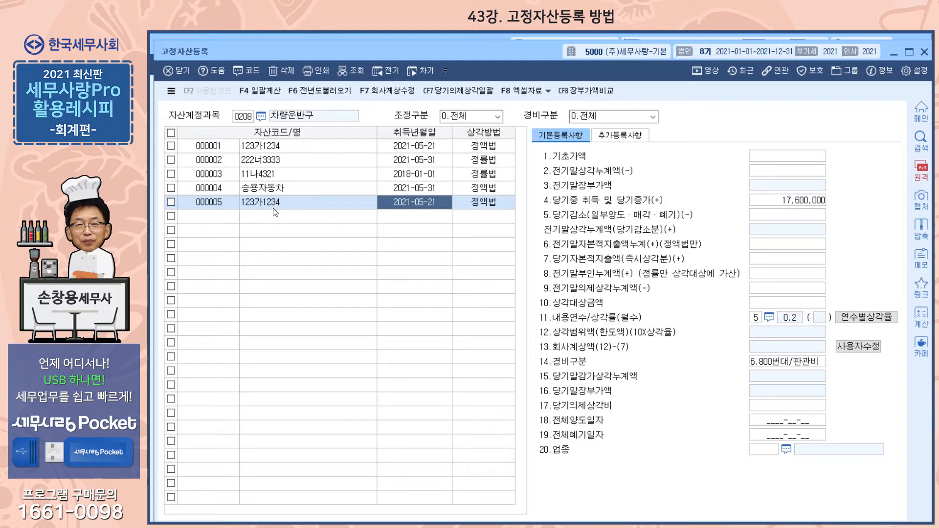
click(784, 203)
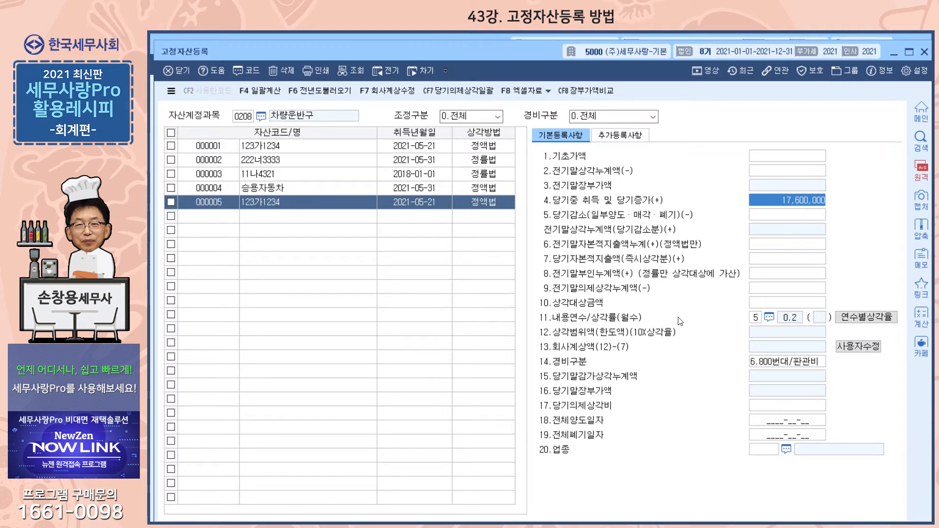
- Open the standard useful life guide for asset 000005 and examine the building rows of the 건축물등 table
click(759, 322)
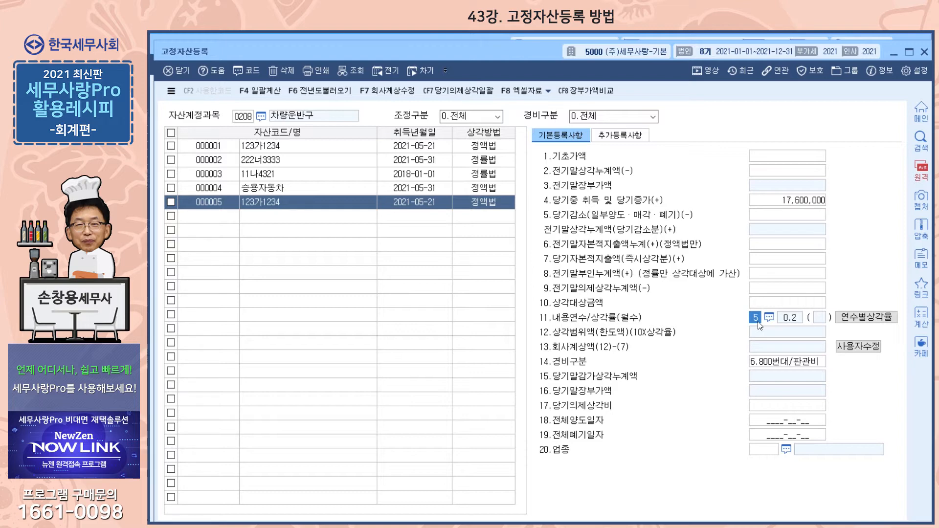
click(772, 322)
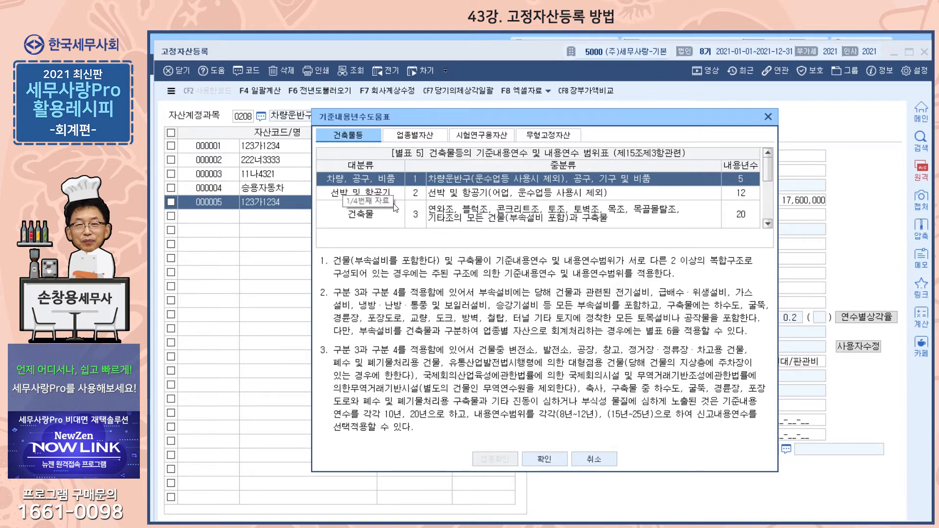
click(619, 215)
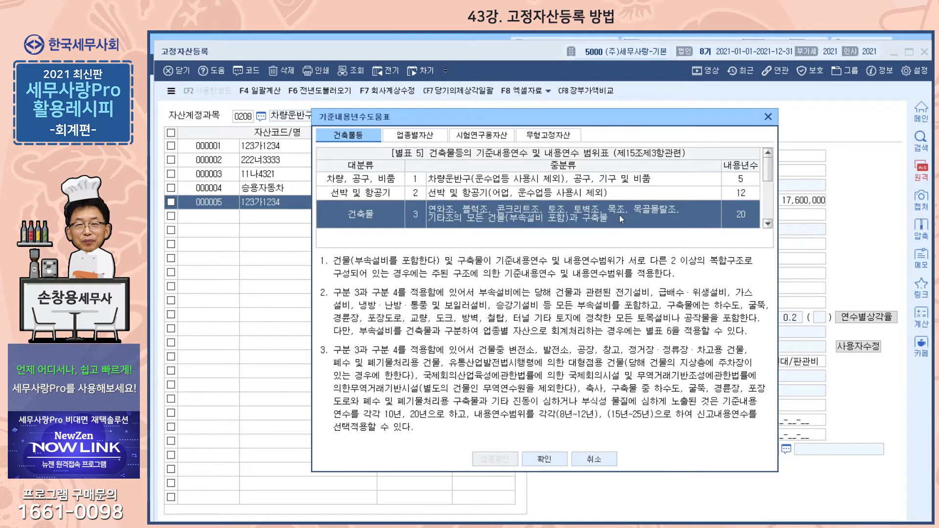
click(768, 224)
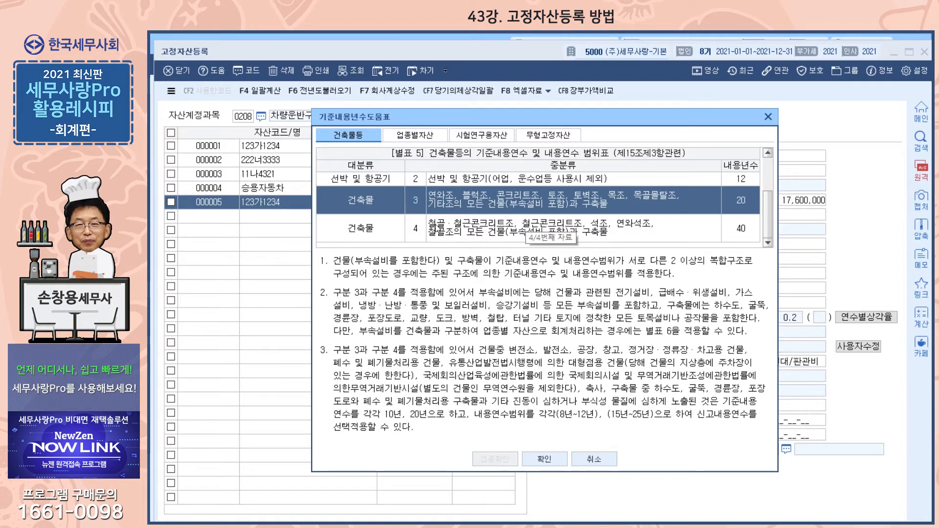
click(679, 238)
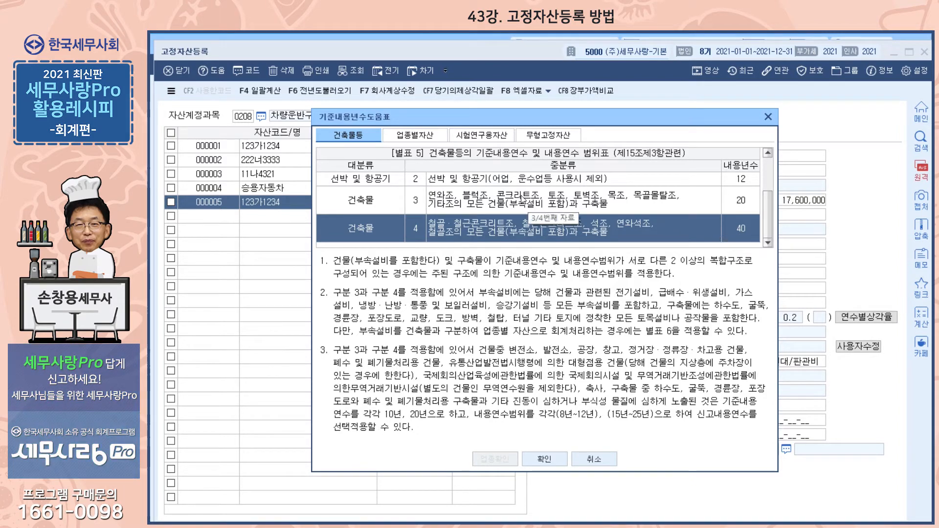
- Examine the useful life tables for 업종별자산, 시험연구용자산 and 무형고정자산, recheck 건축물등, and close the guide
click(428, 134)
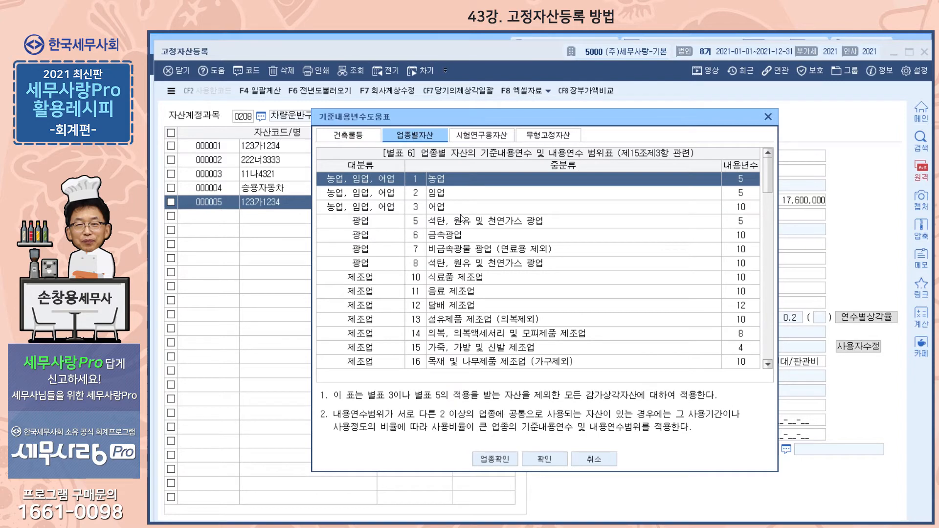
scroll(465, 212, down, 7)
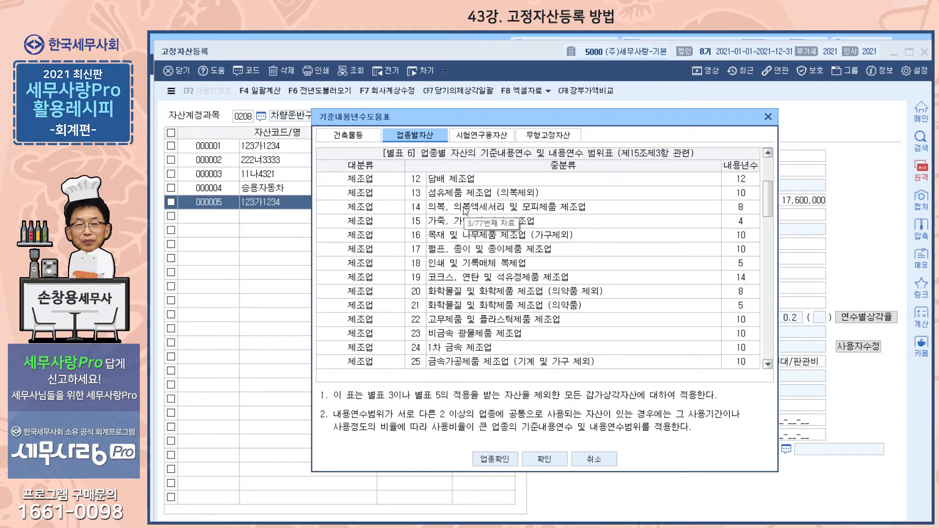
scroll(553, 208, down, 3)
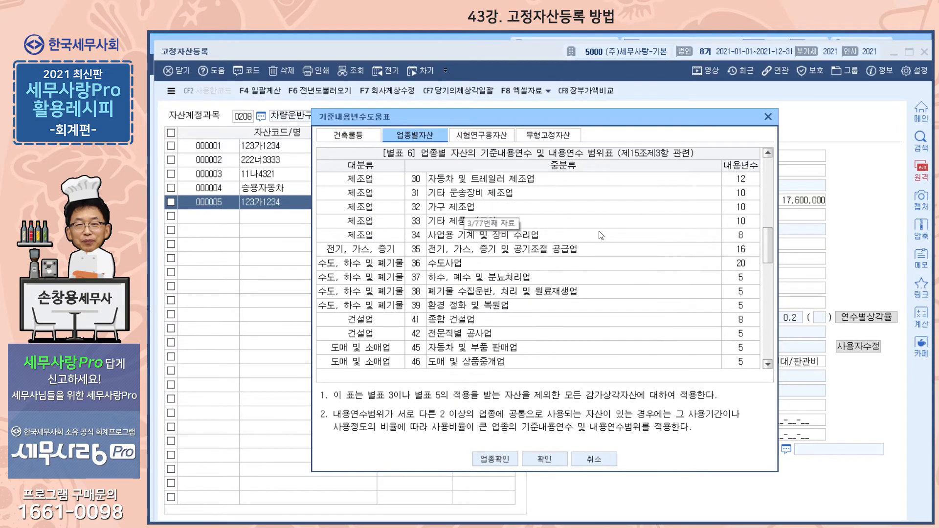
click(480, 133)
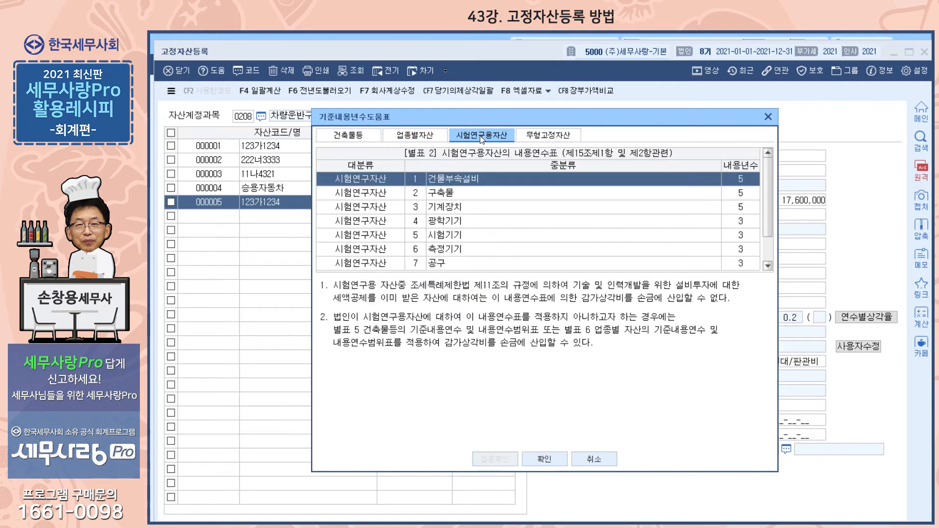
click(548, 139)
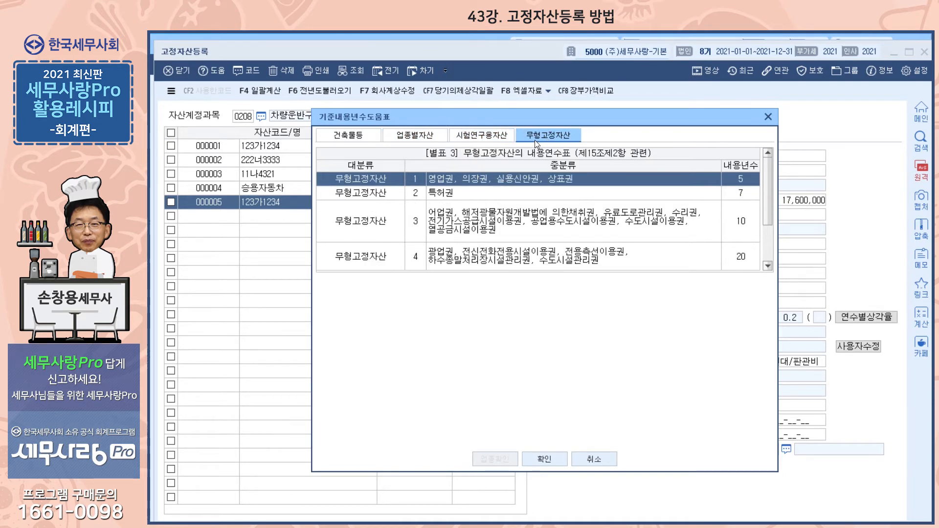
click(406, 140)
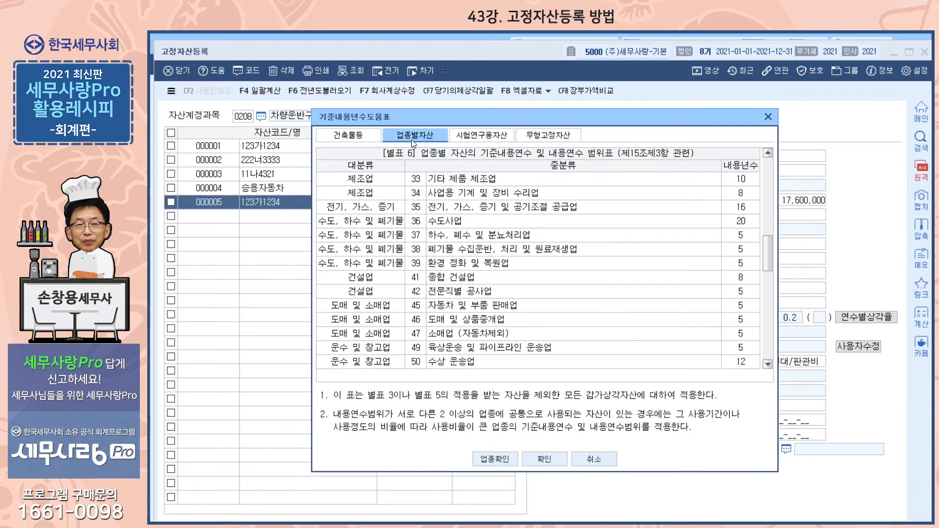
click(374, 142)
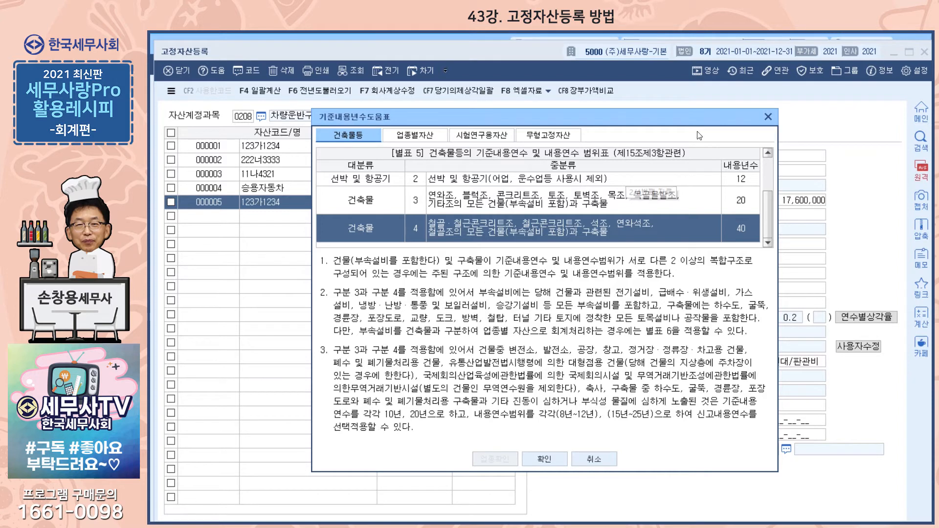
click(768, 118)
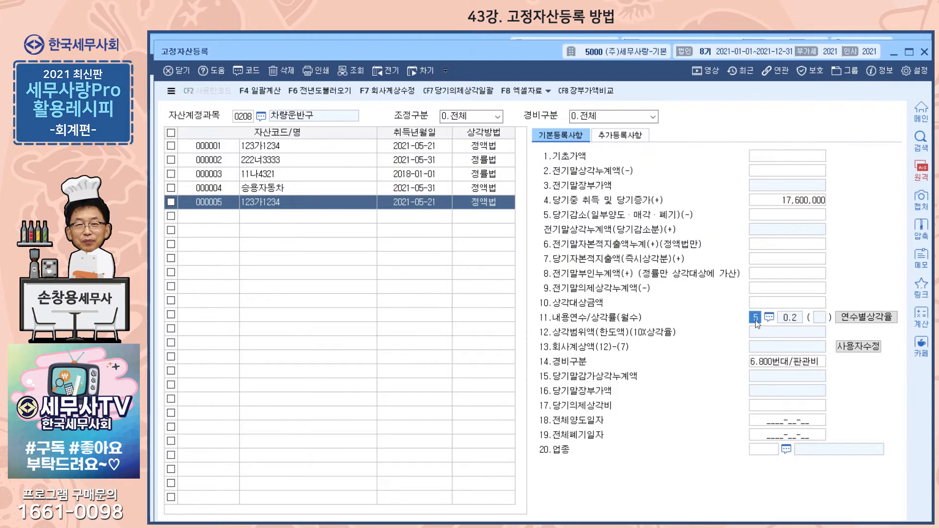
click(769, 317)
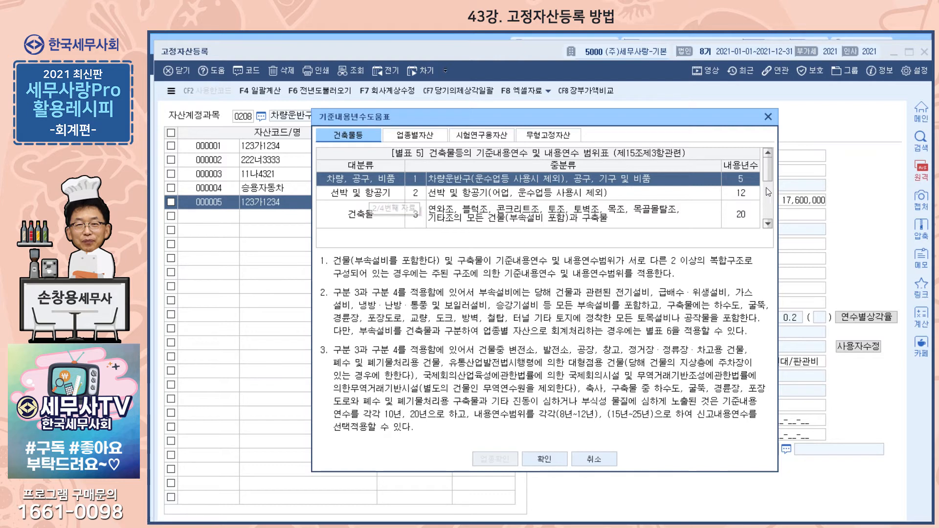
click(768, 118)
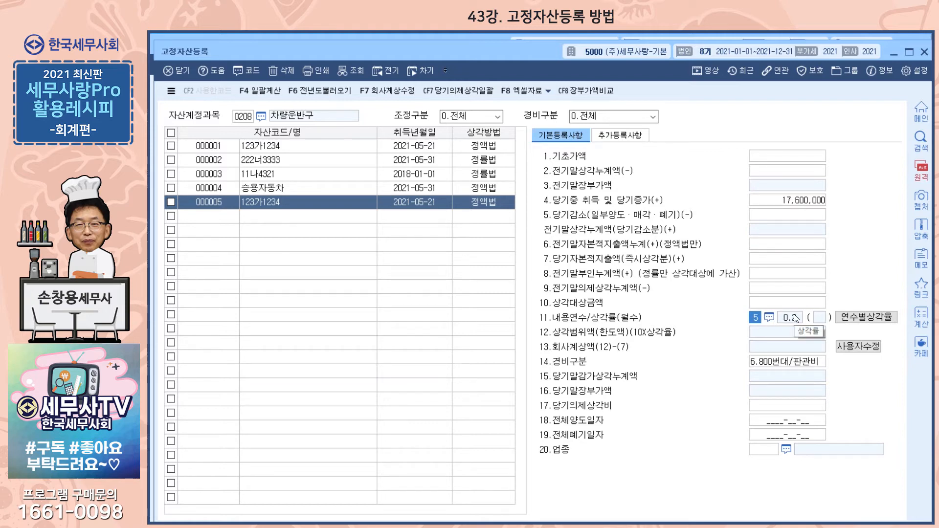
- Look through the table of straight-line and declining-balance depreciation rates by useful life, and close it
click(877, 323)
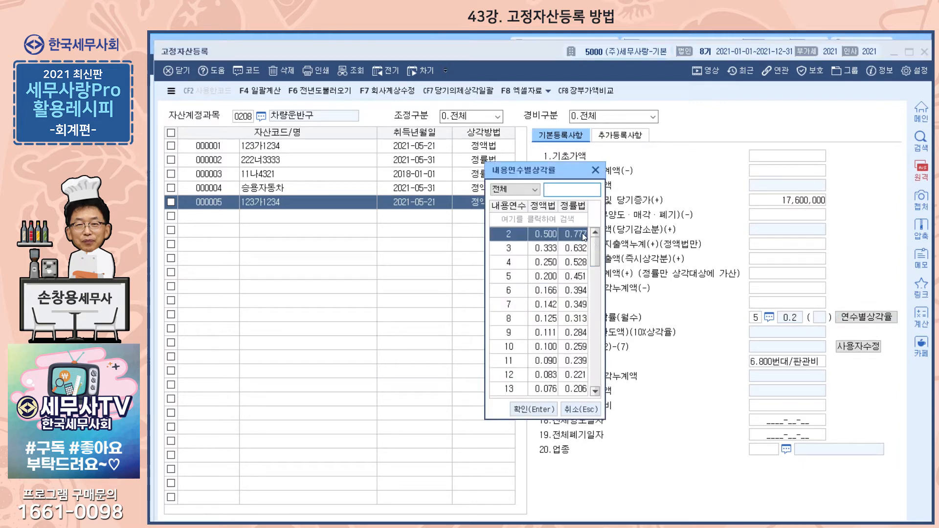
scroll(582, 235, down, 7)
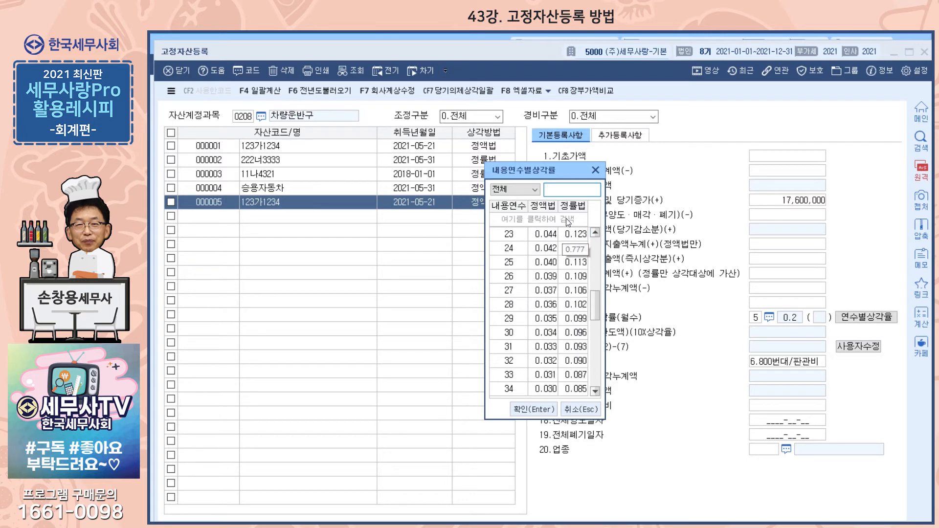
click(596, 170)
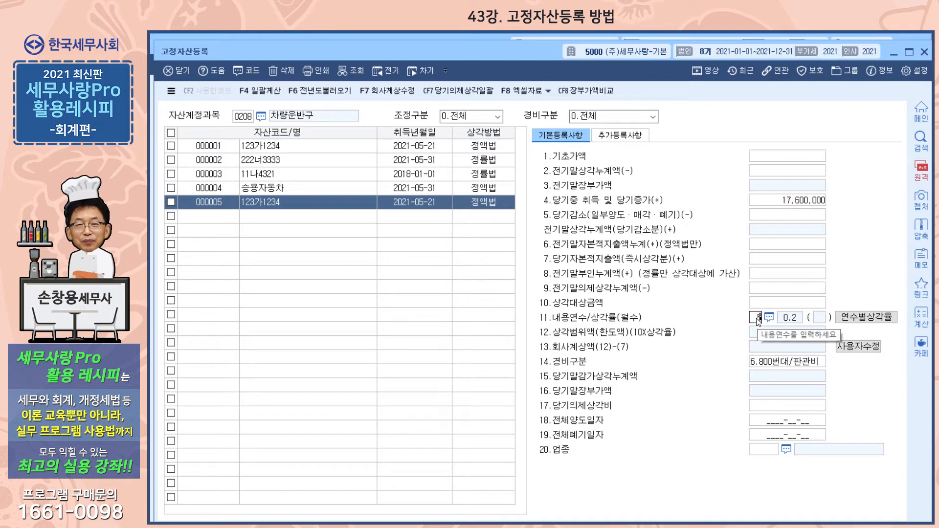
- Enter a useful life of 5 years for vehicle asset 000005 so its depreciation is calculated
key(Return)
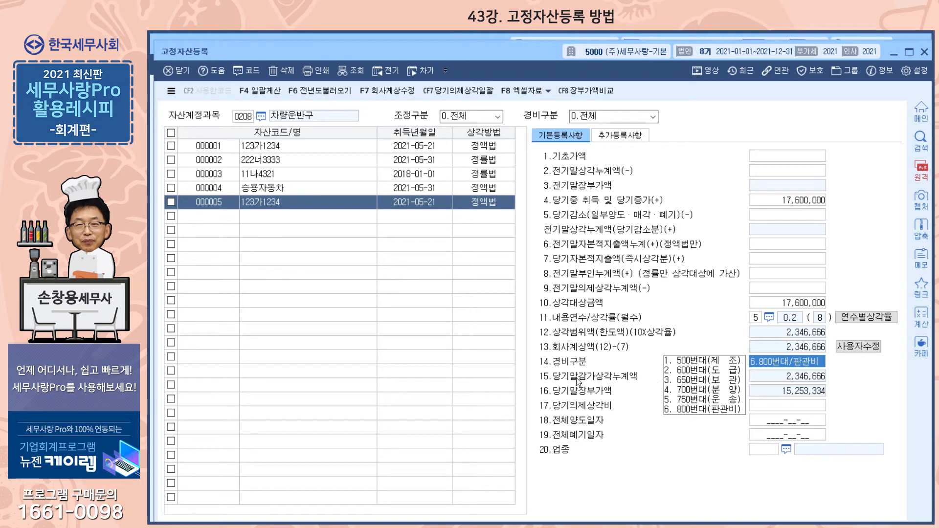
click(756, 318)
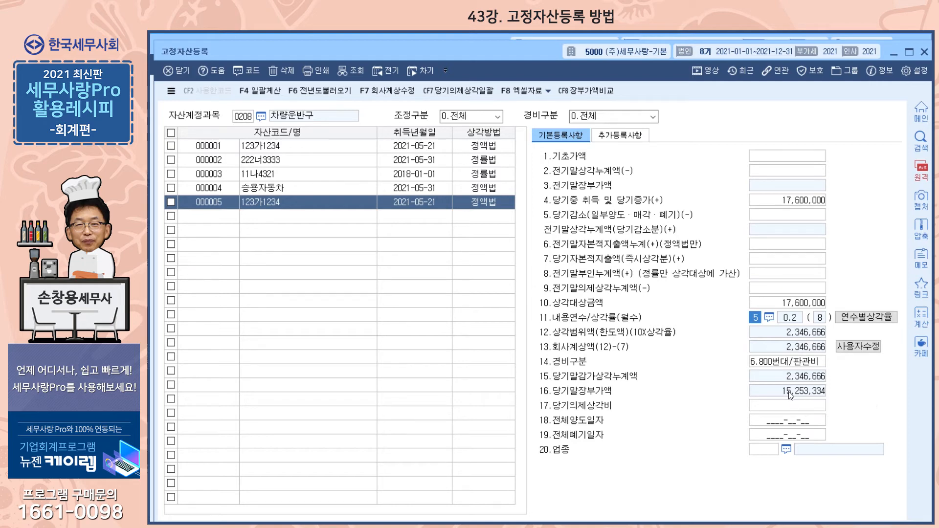
- Review asset 000005's 전체양도일자, 전체폐기일자 and 업종 fields and its additional registration details
click(772, 424)
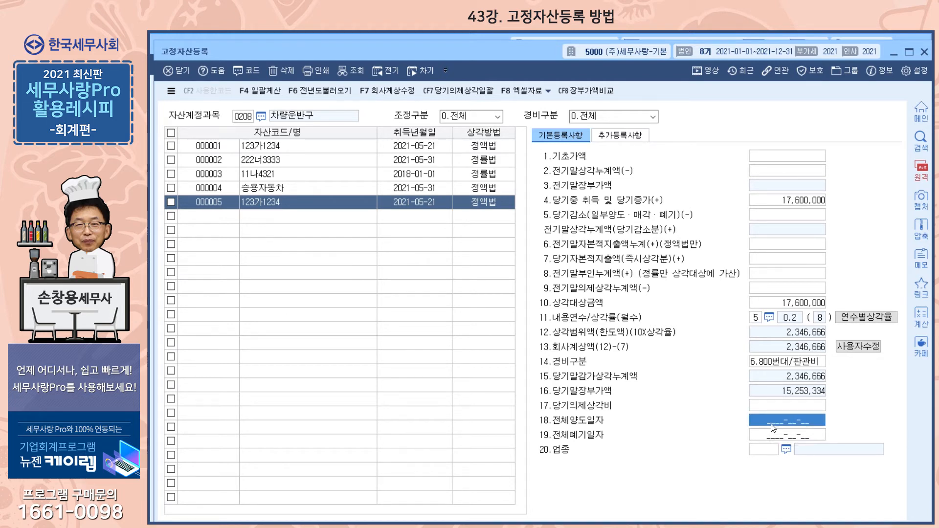
click(794, 436)
click(756, 451)
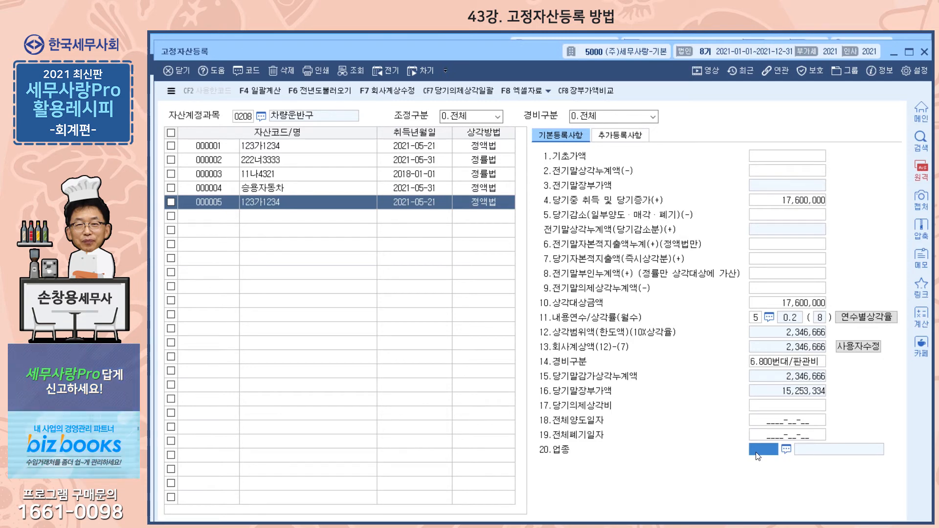
click(637, 143)
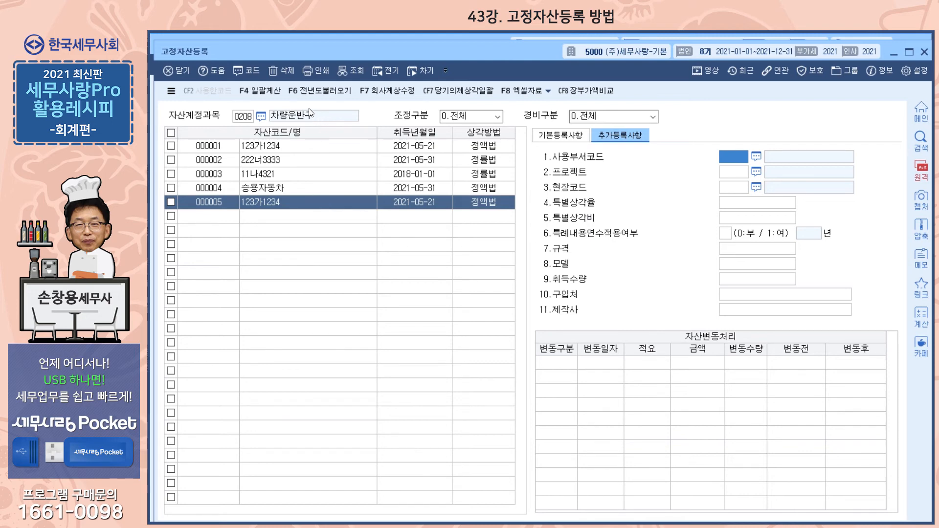
- Recalculate depreciation for all assets on the 연말결산 basis and return to asset 000005's basic registration details
click(264, 93)
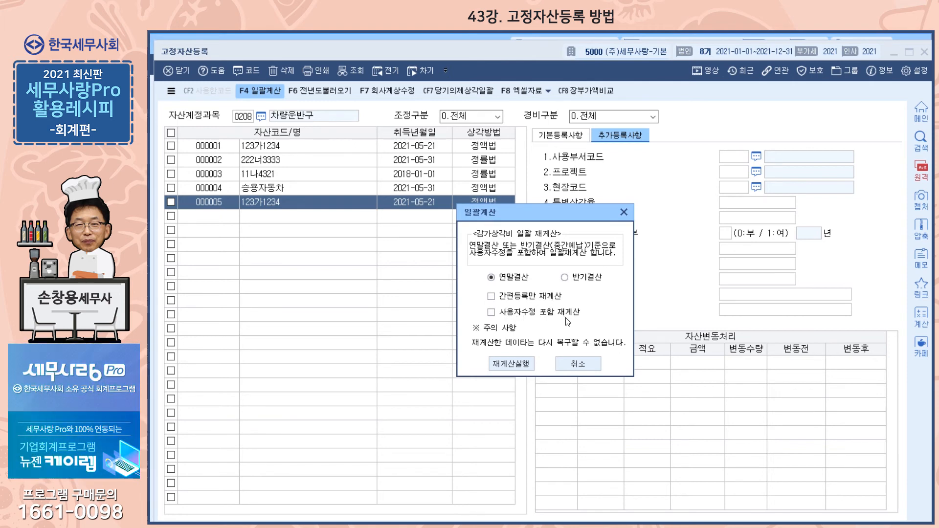
click(519, 368)
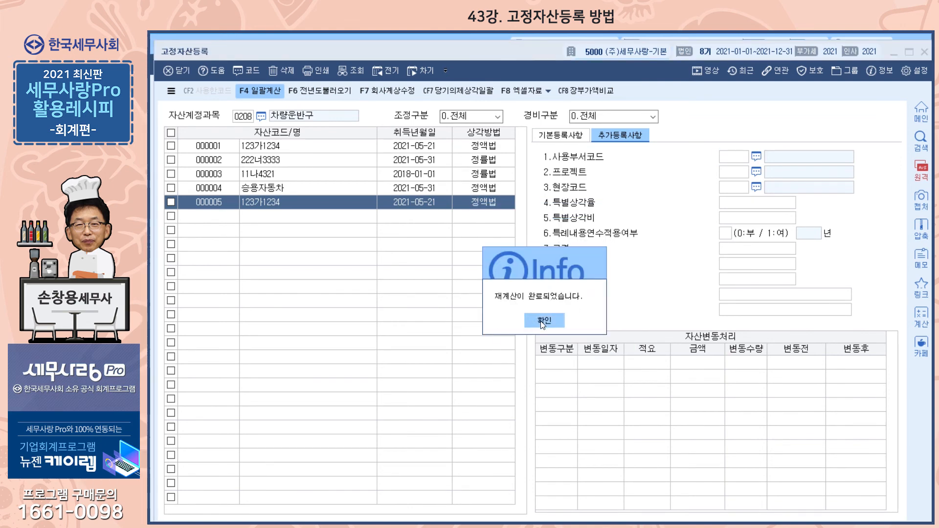
click(543, 322)
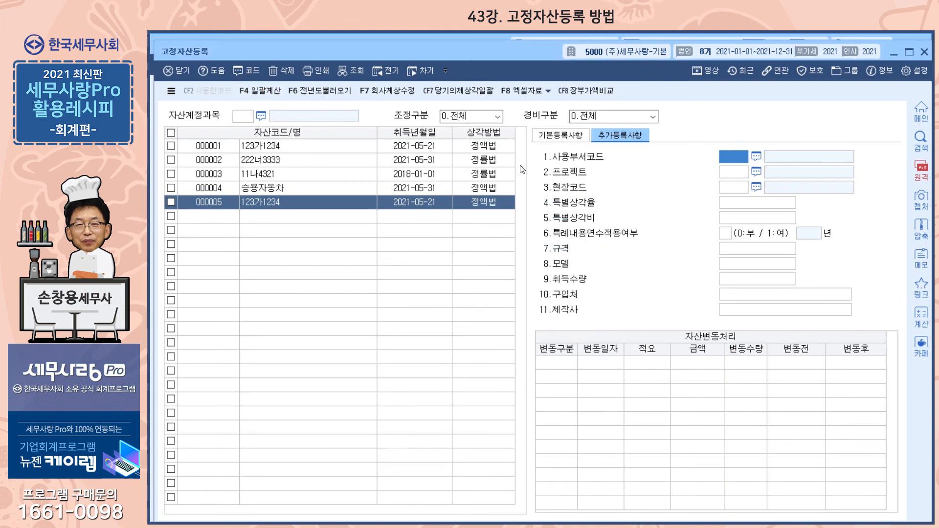
click(566, 134)
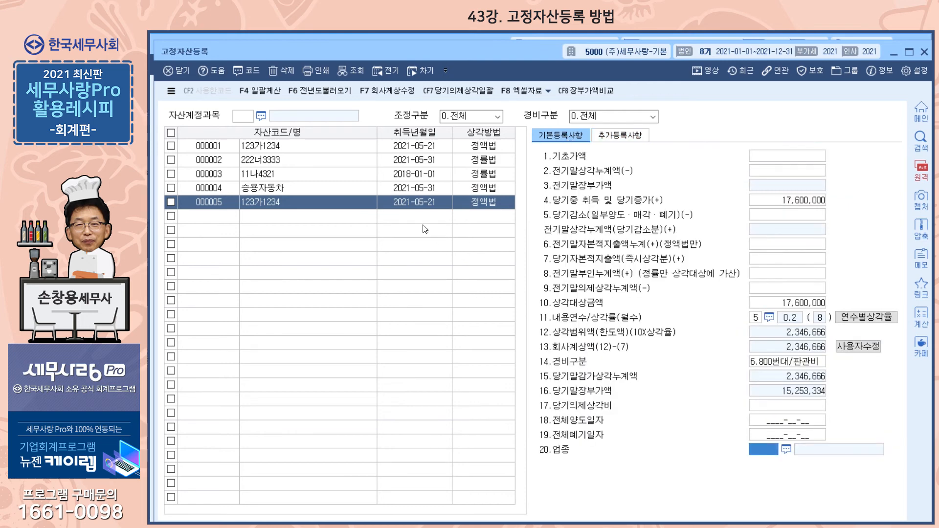
- Open the prompt for loading fixed asset data from the previous year and cancel it without importing
click(333, 98)
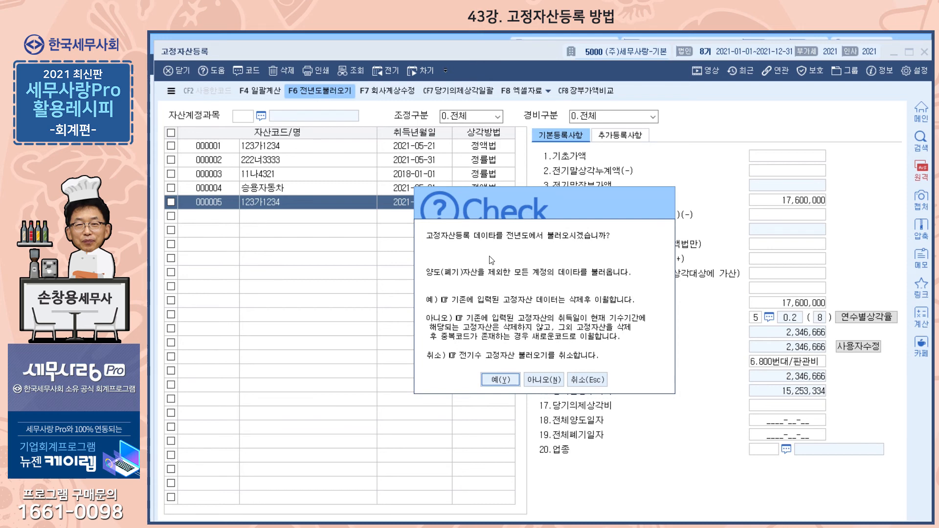
click(589, 380)
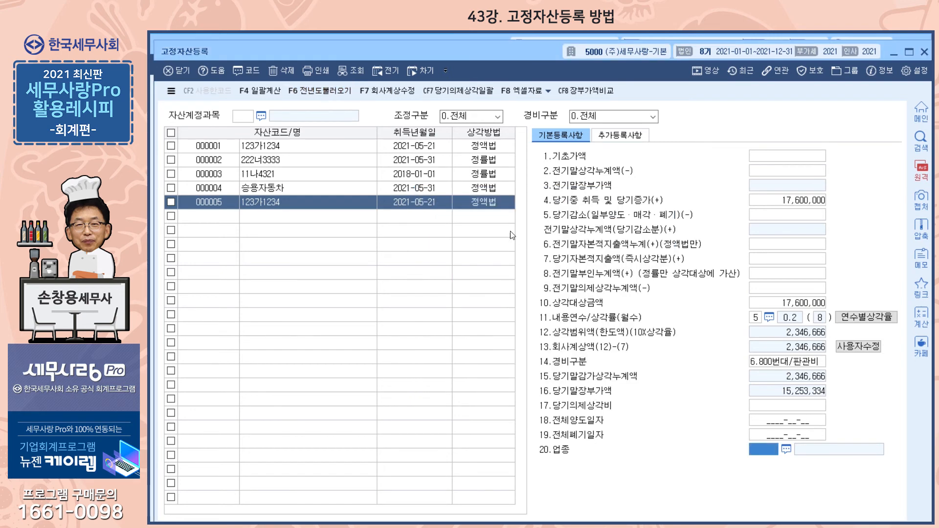
- Try zeroing the booked depreciation of all vehicle assets in 회사일괄수정, and discard the change without saving
click(382, 92)
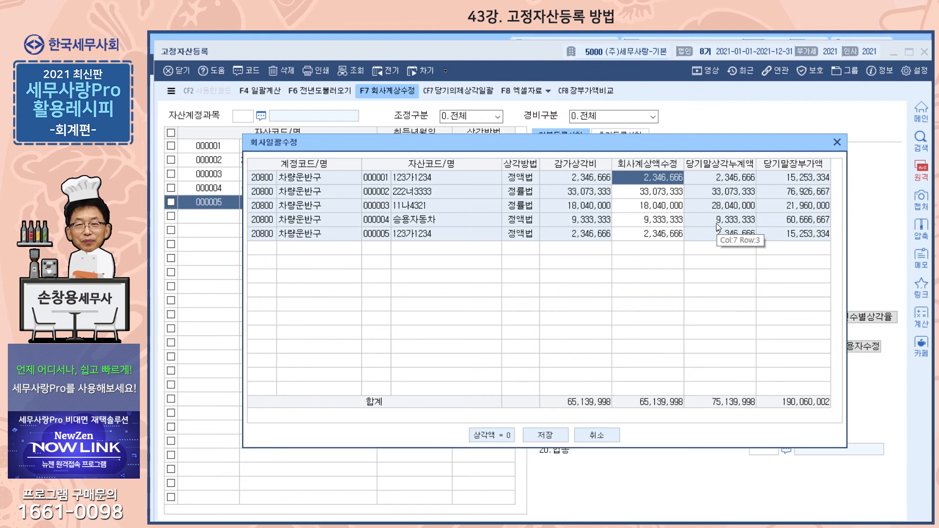
click(492, 438)
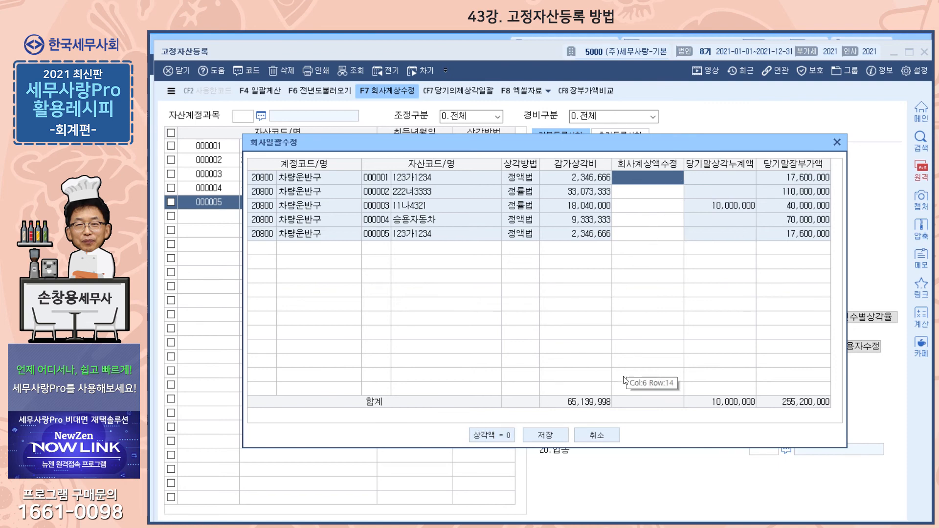
click(598, 436)
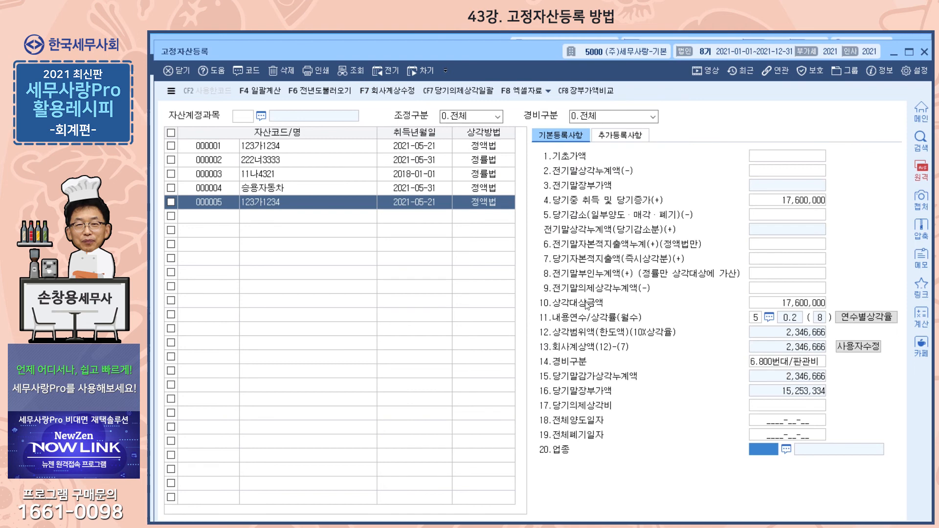
- Open the 장부가액 비교 window to compare ledger and fixed asset register amounts by account
click(579, 94)
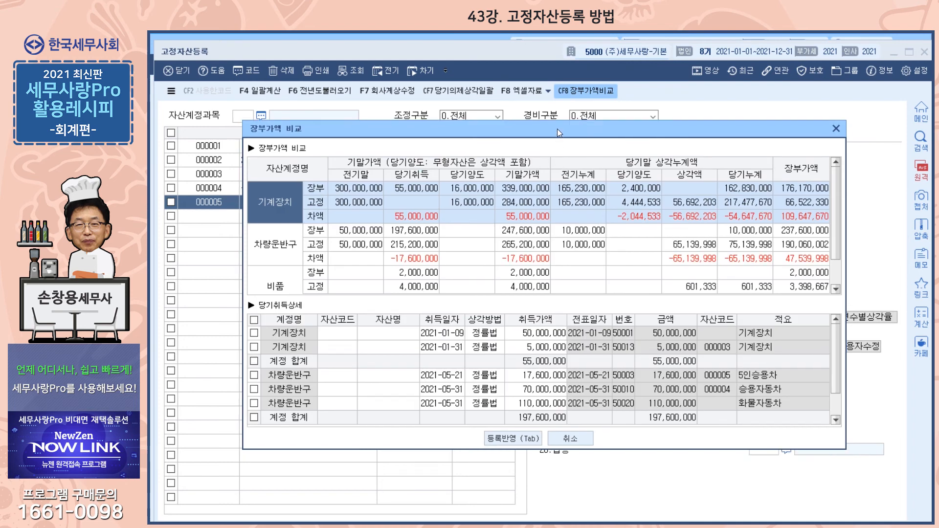
drag(557, 128, 553, 98)
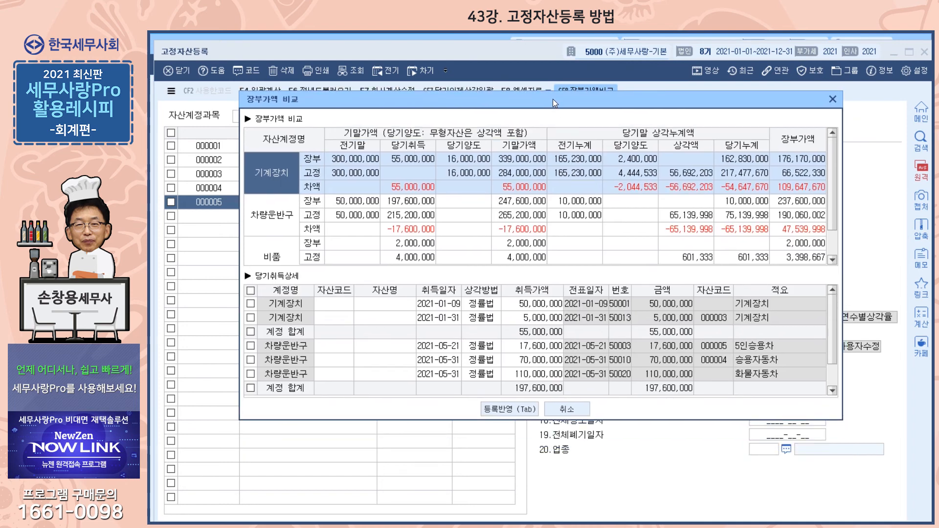